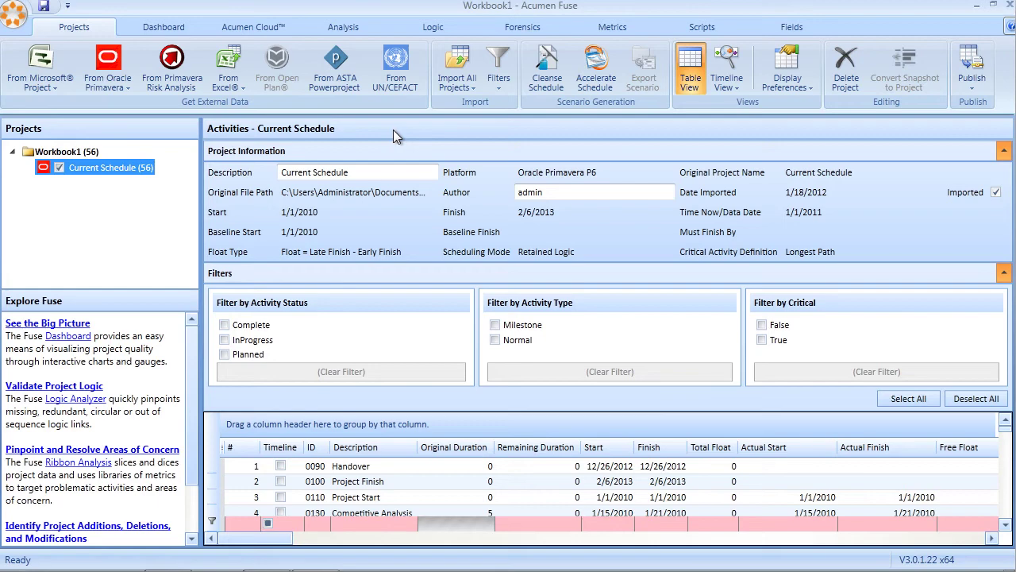
- Run the Logic Redundancy Index check to list Current Schedule's 4 redundant links
left_click(434, 28)
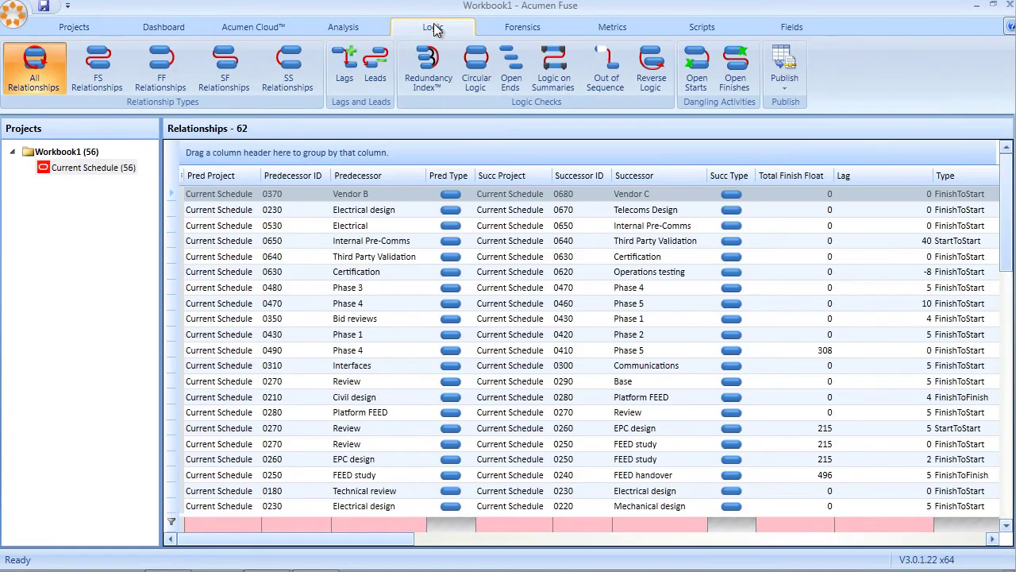
left_click(433, 69)
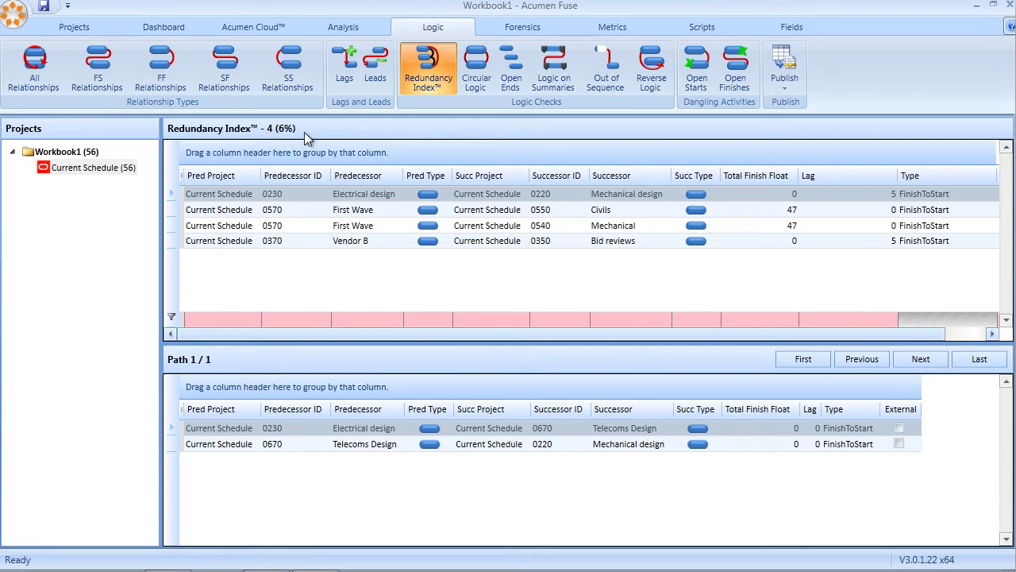
- Trace the redundant 0570 First Wave → 0550 Civils link's longer path through Foundation
left_click(357, 211)
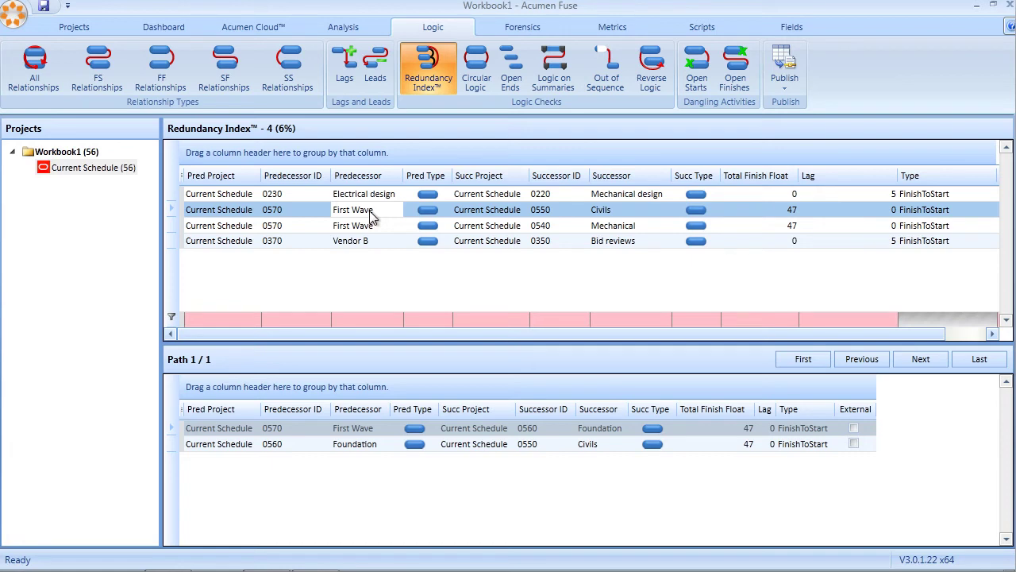
left_click(602, 214)
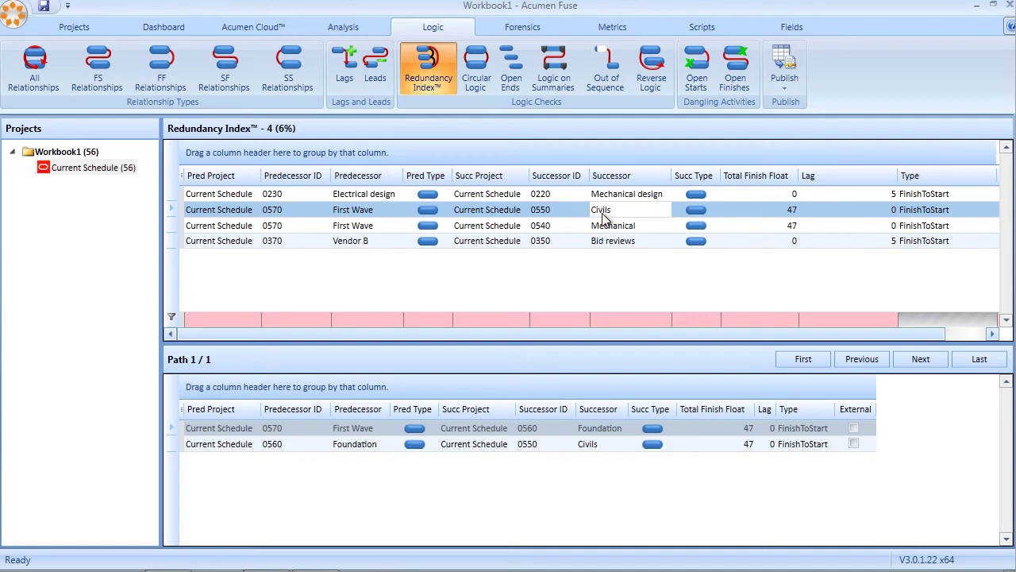
left_click(350, 429)
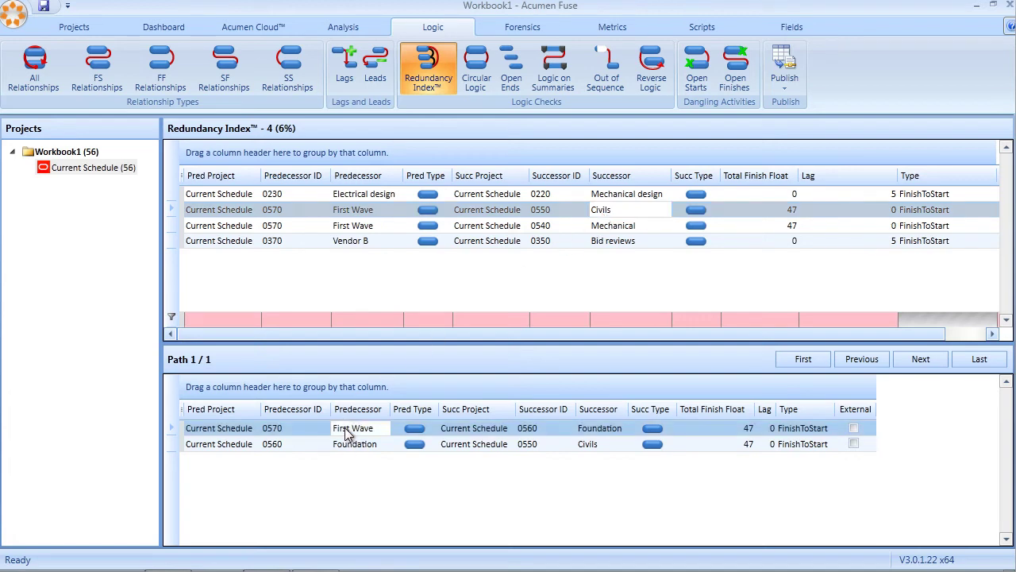
left_click(611, 431)
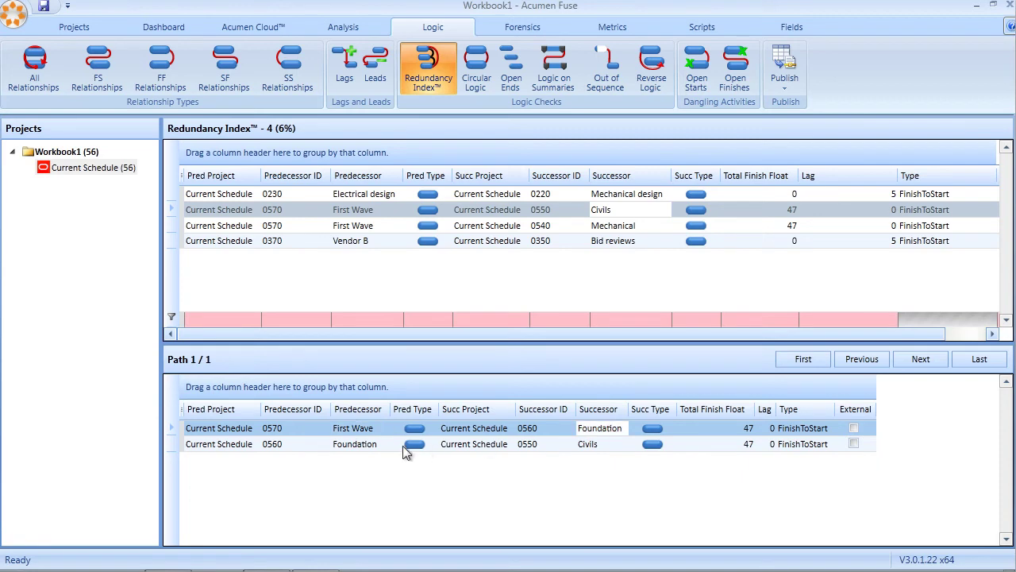
left_click(594, 446)
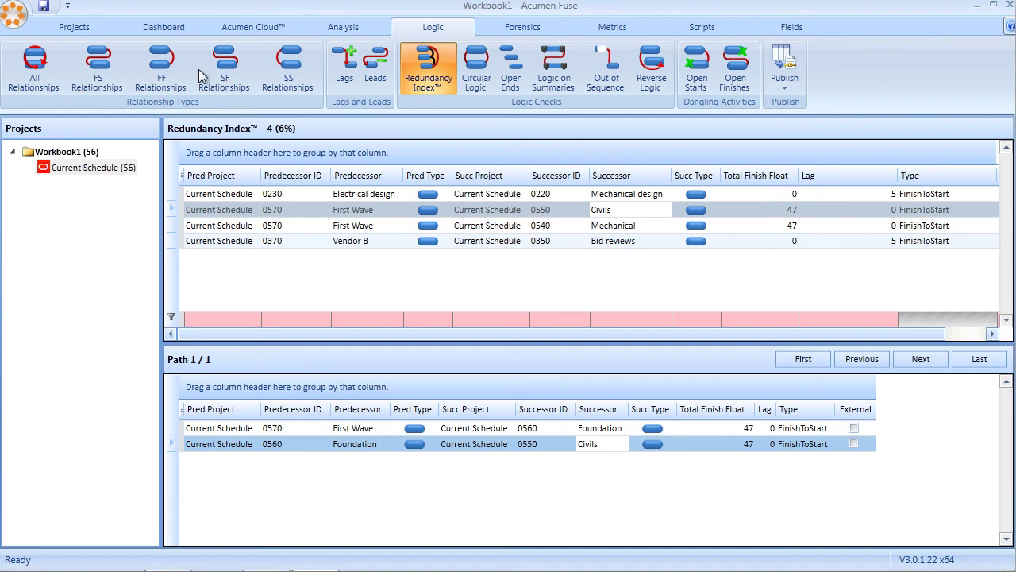
- Cleanse Current Schedule with Remove Redundant Logic into a 56-activity Current Schedule Clean
left_click(72, 27)
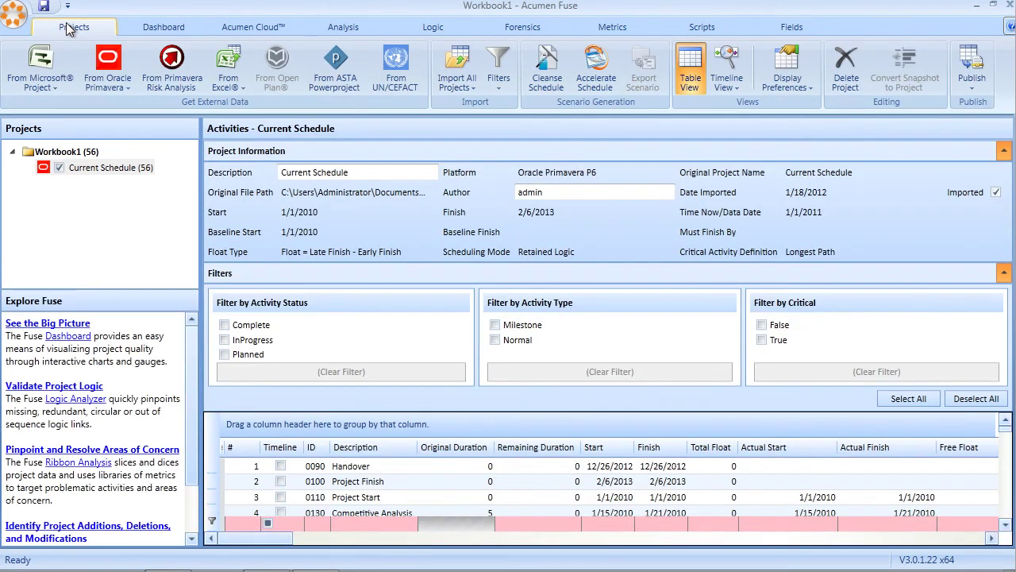
left_click(546, 82)
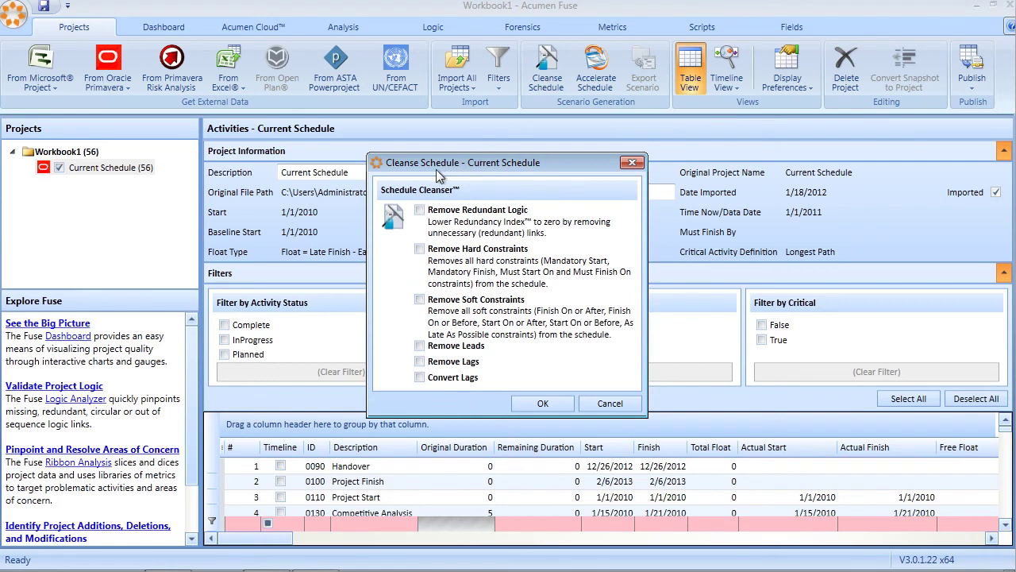
left_click(420, 210)
left_click(533, 402)
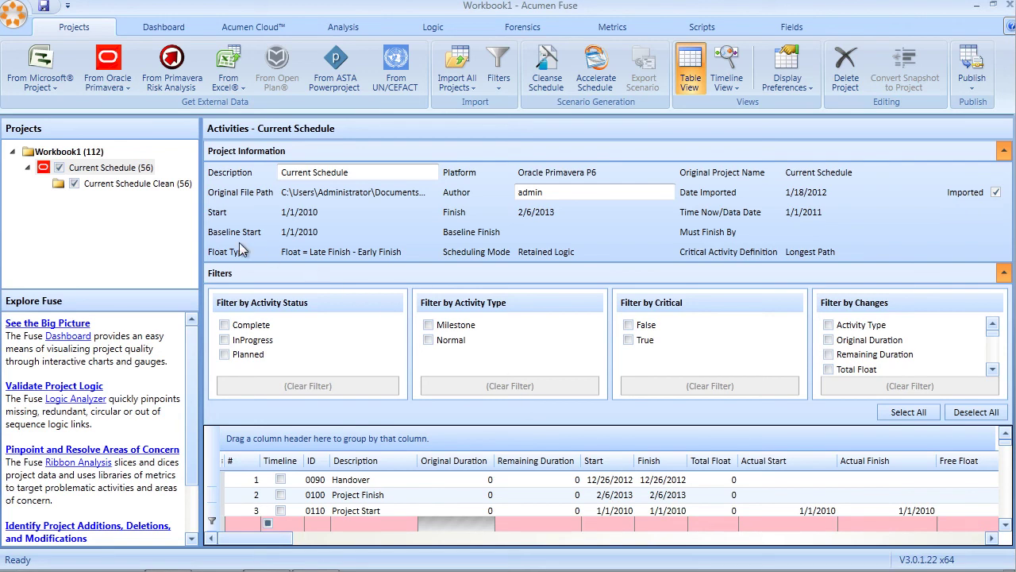
- Compare Current Schedule Clean in Forensics Modified Relationships, showing 4 removed links
left_click(101, 184)
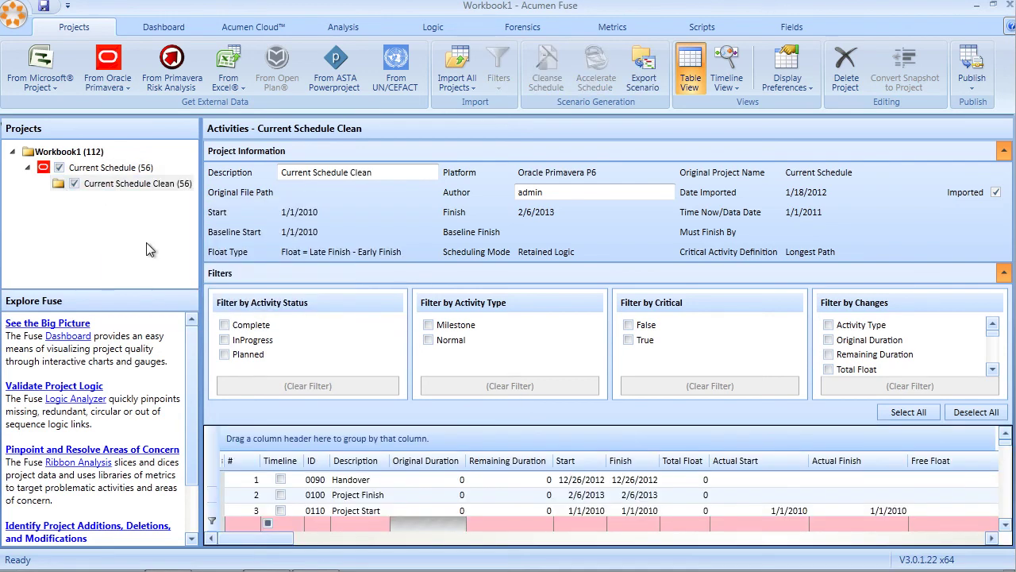
left_click(516, 30)
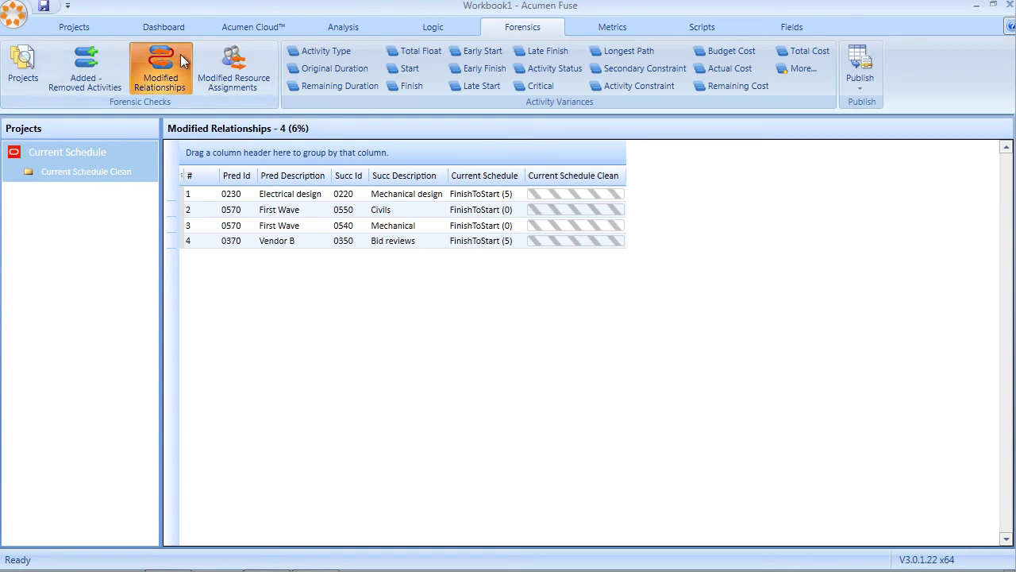
- Confirm zero redundant links on Current Schedule Clean's Dashboard, then return to Projects
left_click(165, 29)
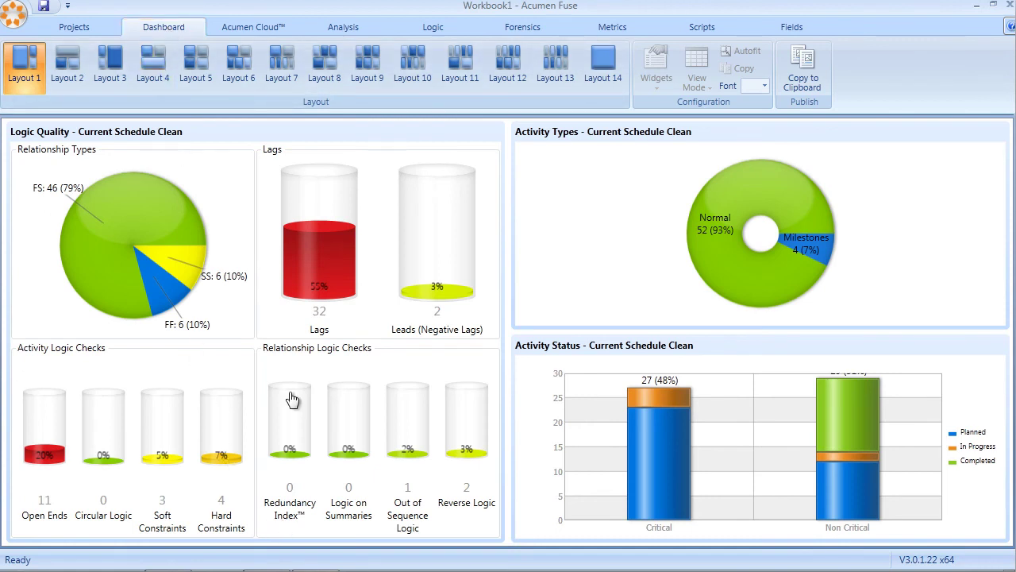
left_click(80, 30)
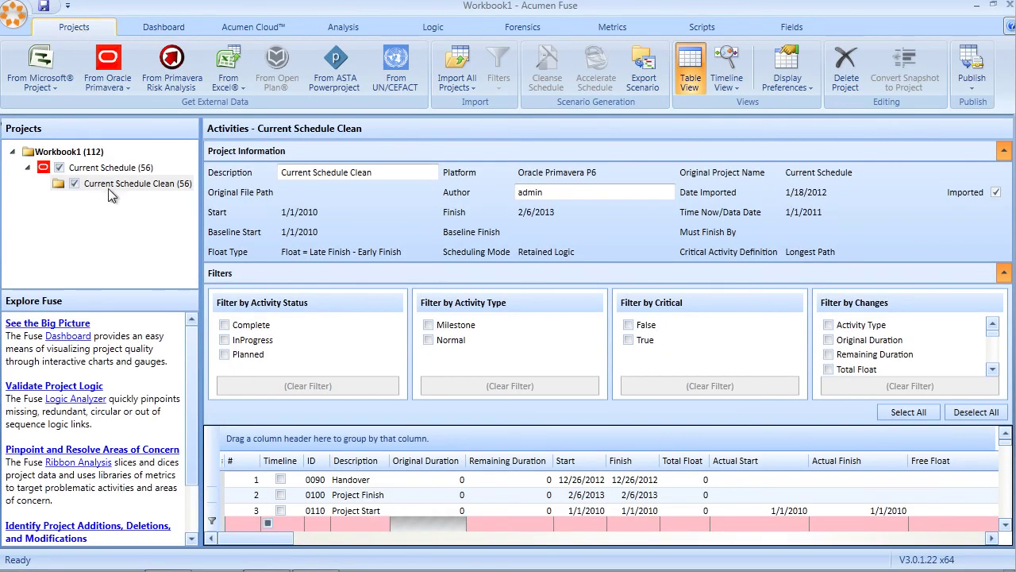